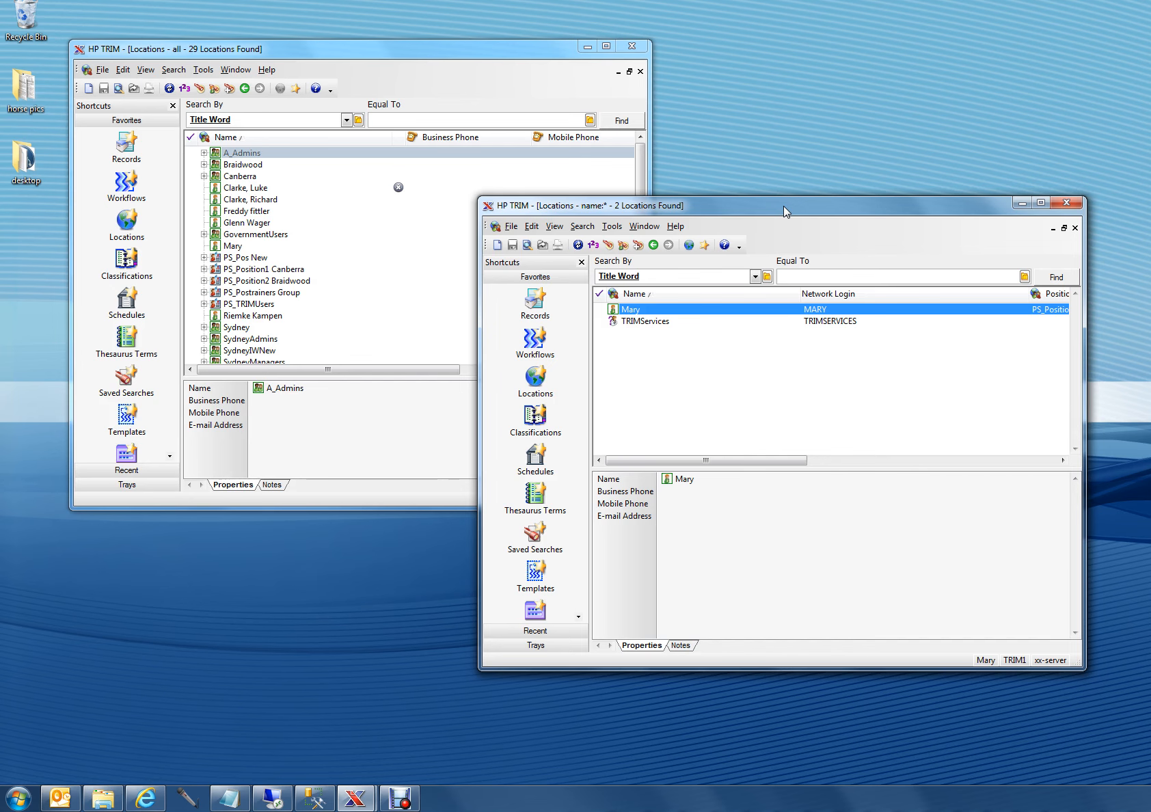
Step: Search for all locations in the TRIM1 dataset with the name pattern * and compare them with TRIM2's location list
{"action": "left_click_drag", "start_coordinate": [764, 215], "coordinate": [792, 221]}
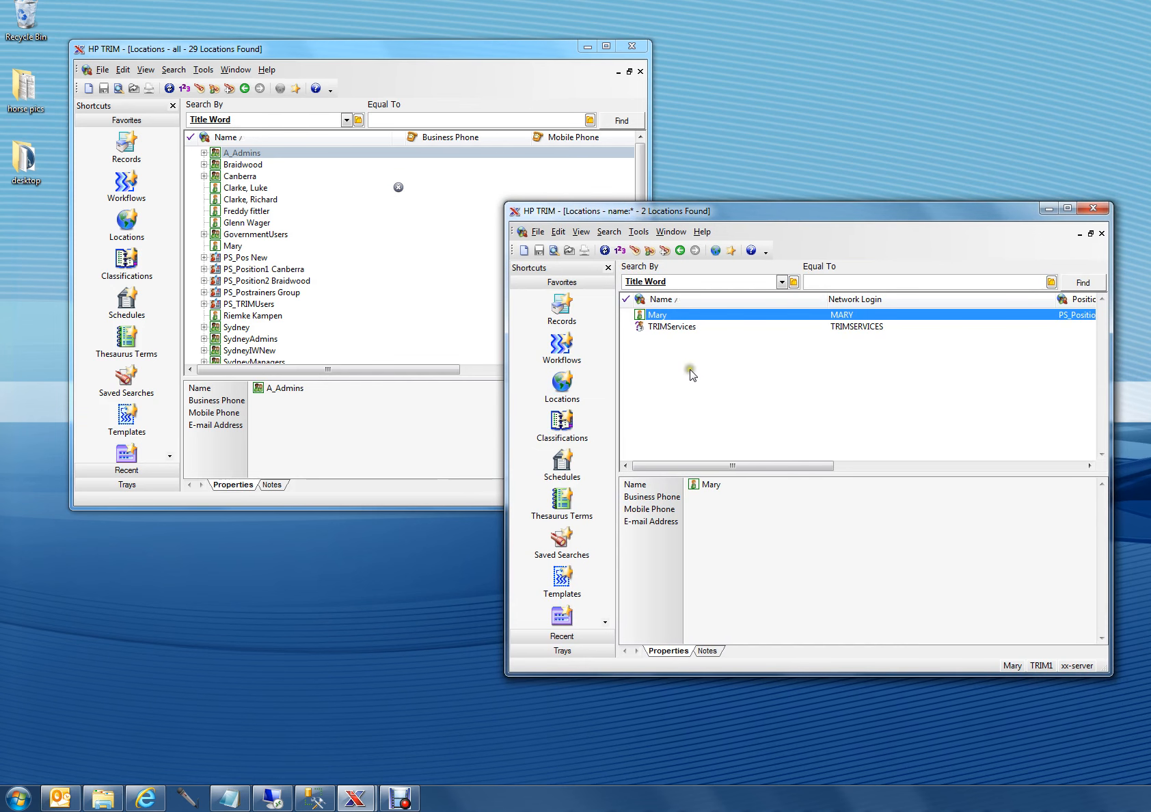
{"action": "key", "text": "F7"}
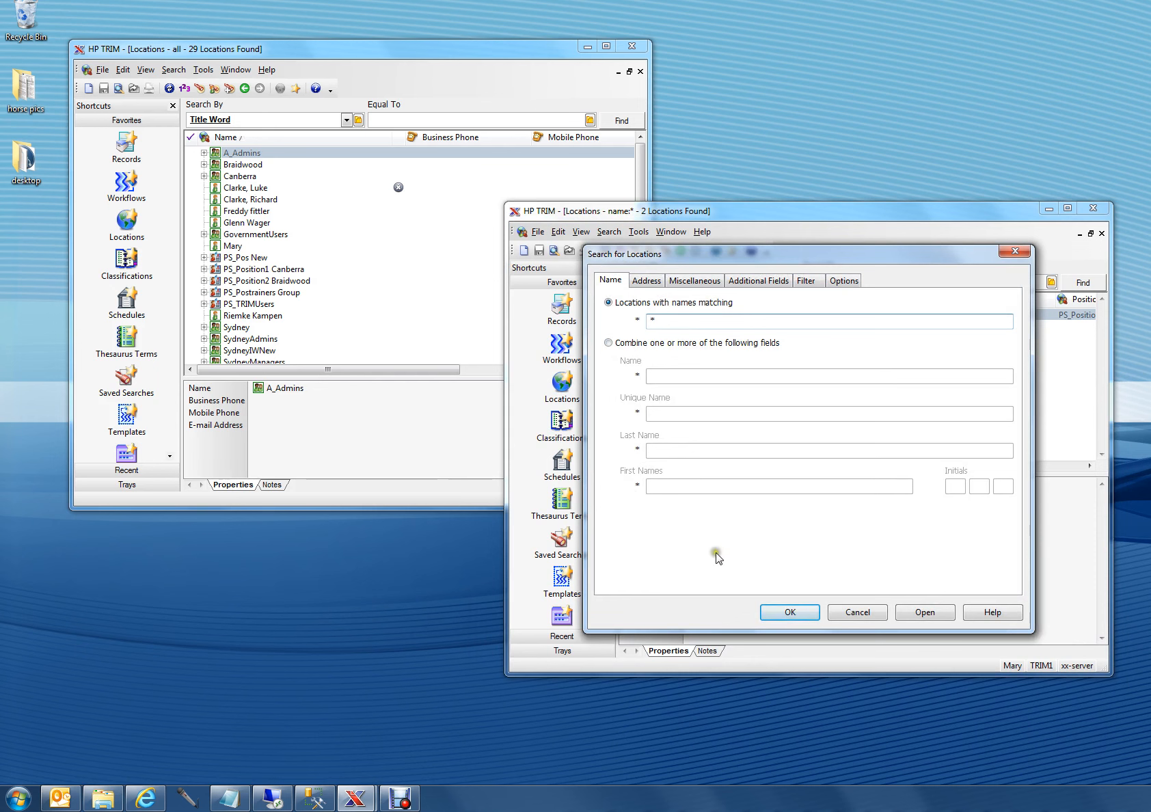
{"action": "left_click", "coordinate": [785, 611]}
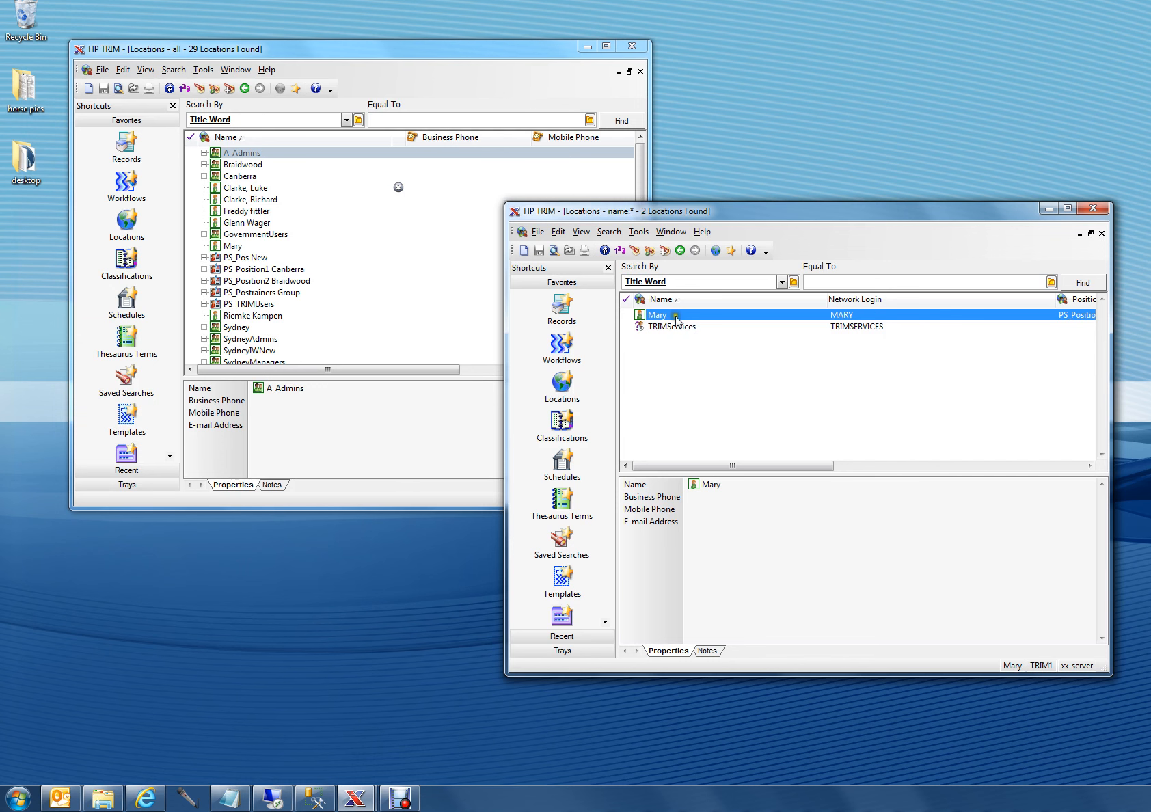
{"action": "left_click", "coordinate": [432, 54]}
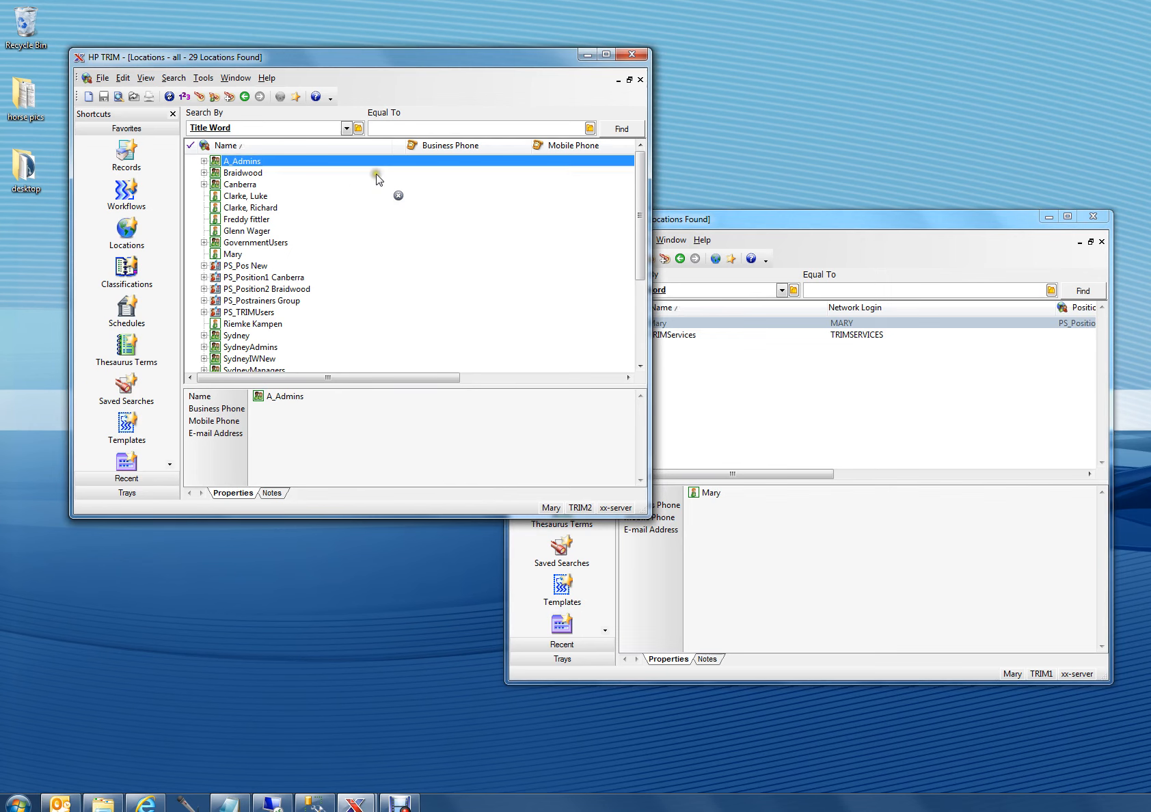
{"action": "left_click", "coordinate": [802, 222]}
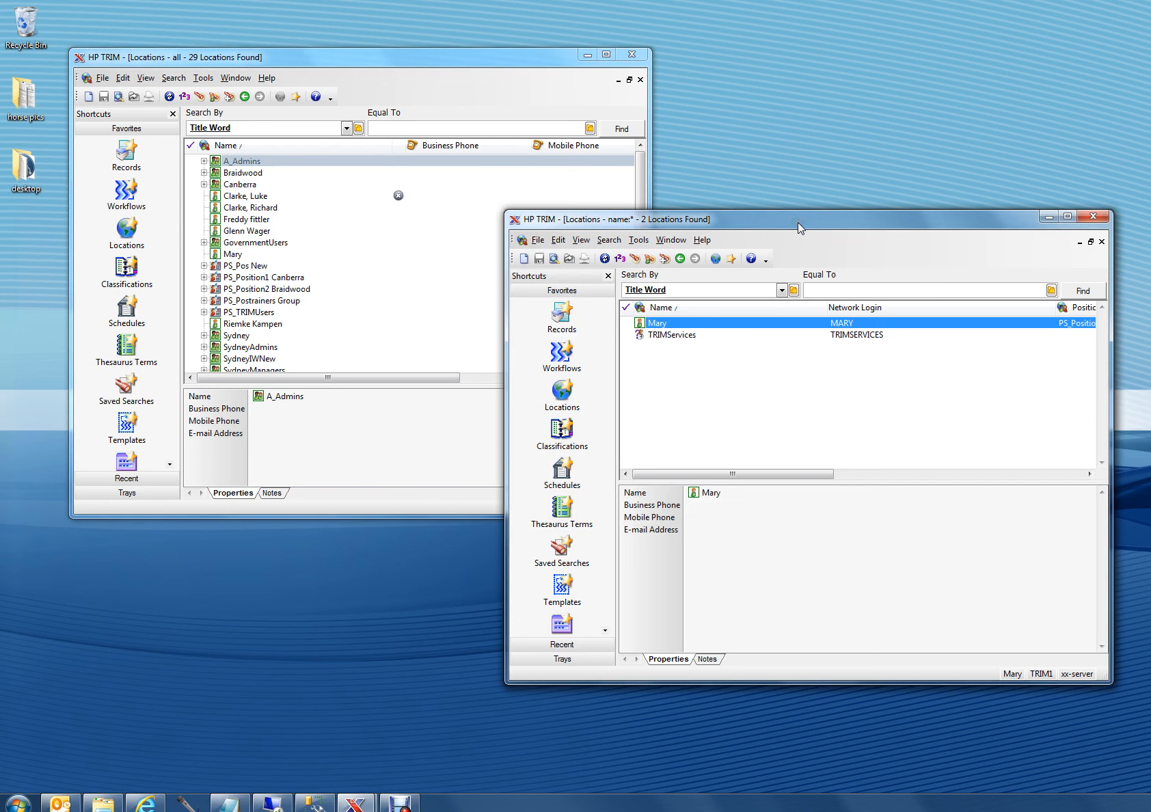
{"action": "left_click_drag", "start_coordinate": [799, 221], "coordinate": [824, 226]}
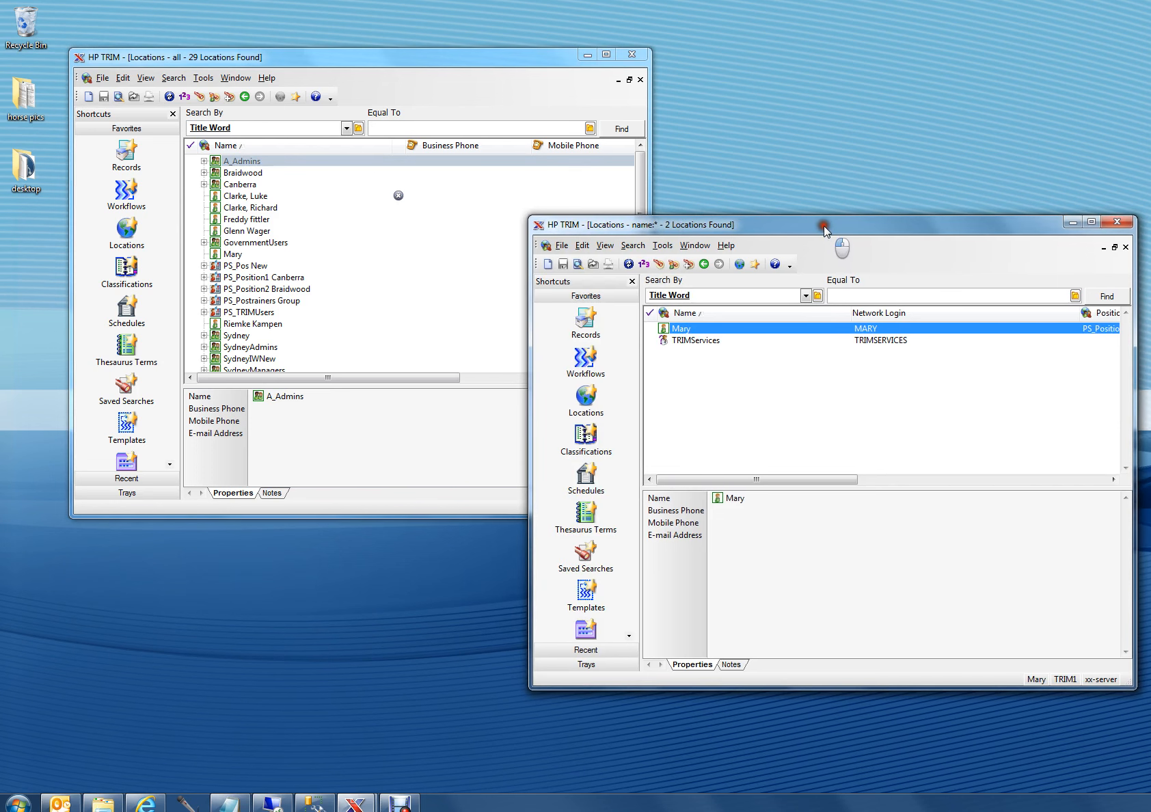
Step: Run Check XX ADSynchroniser, answer yes for T1 to auto check, enabling users, disabling users and updating group properties, and close the console
{"action": "left_click", "coordinate": [18, 799]}
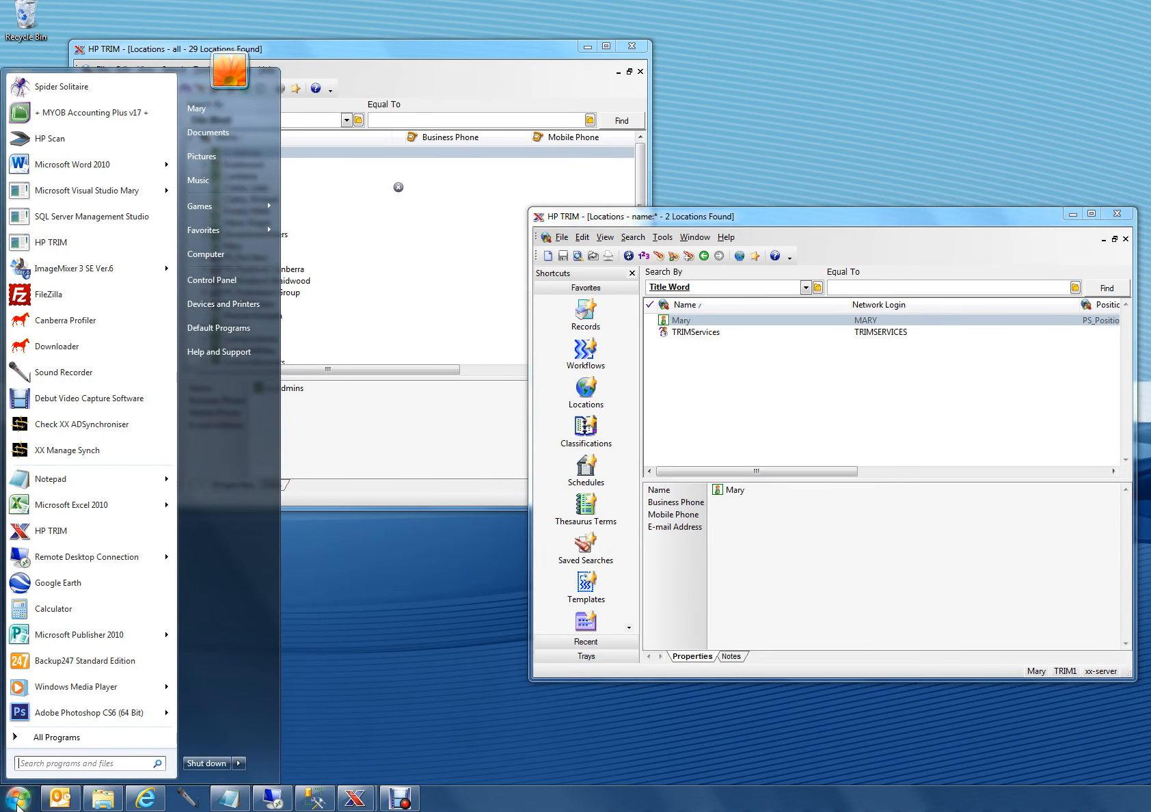
{"action": "left_click", "coordinate": [124, 424]}
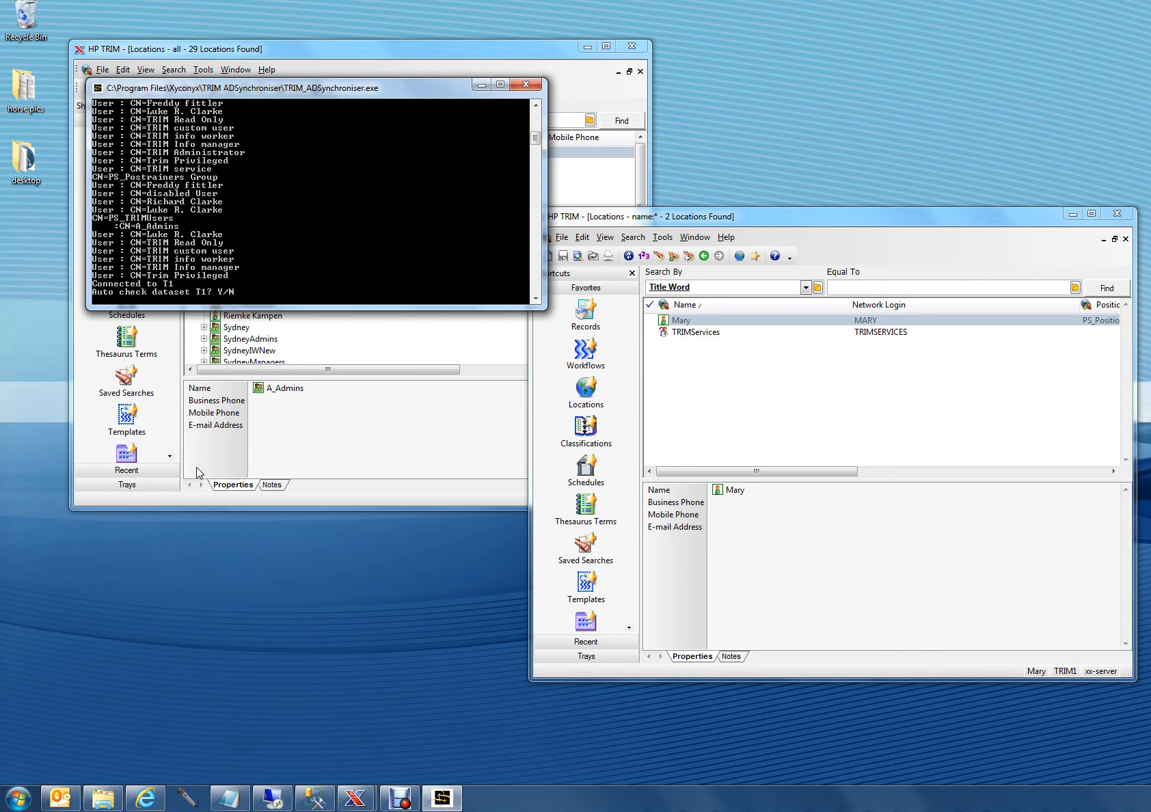
{"action": "mouse_move", "coordinate": [536, 139]}
{"action": "left_mouse_down"}
{"action": "mouse_move", "coordinate": [535, 124]}
{"action": "mouse_move", "coordinate": [534, 149]}
{"action": "left_mouse_up"}
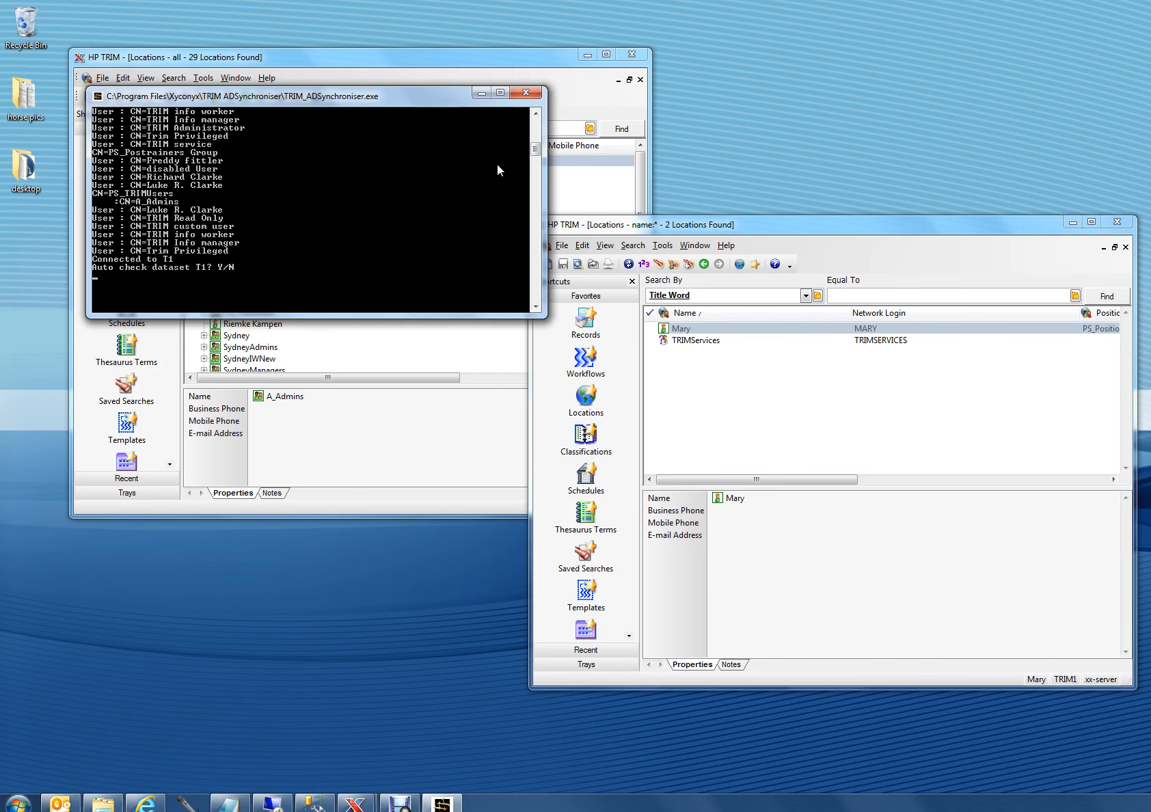
{"action": "key", "text": "y"}
{"action": "key", "text": "y"}
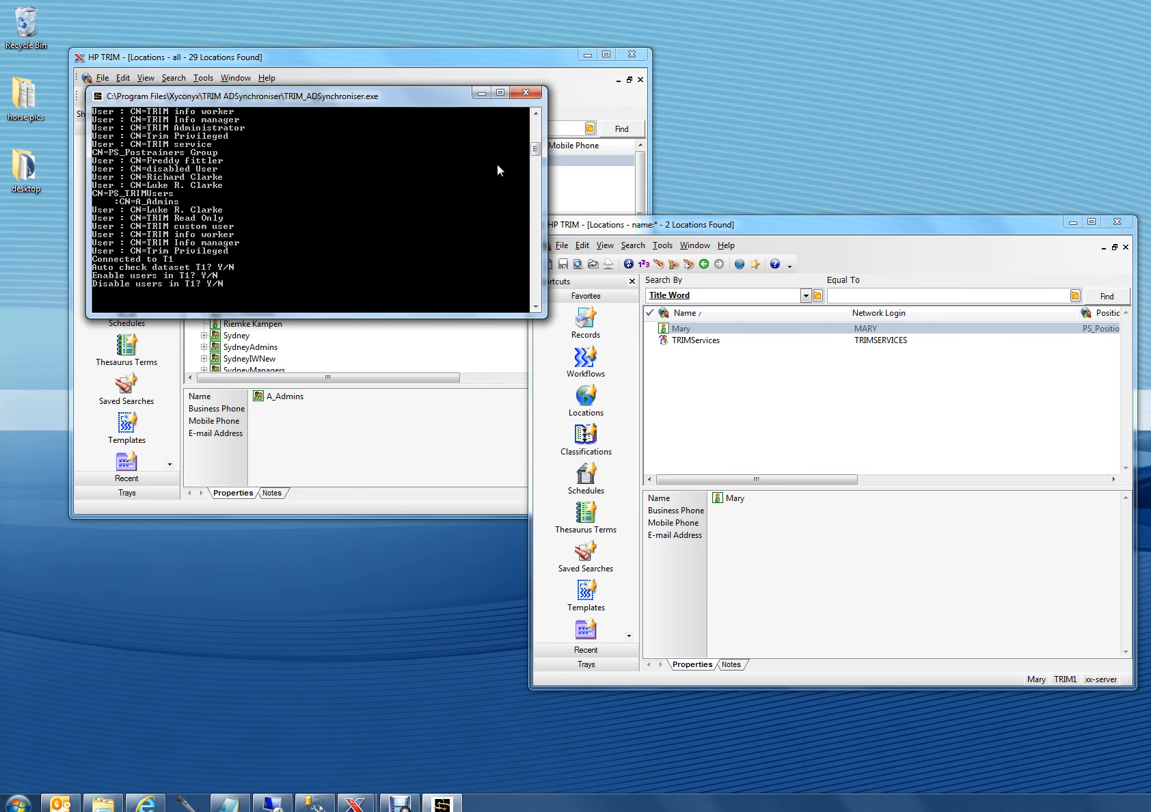
{"action": "key", "text": "y"}
{"action": "key", "text": "y"}
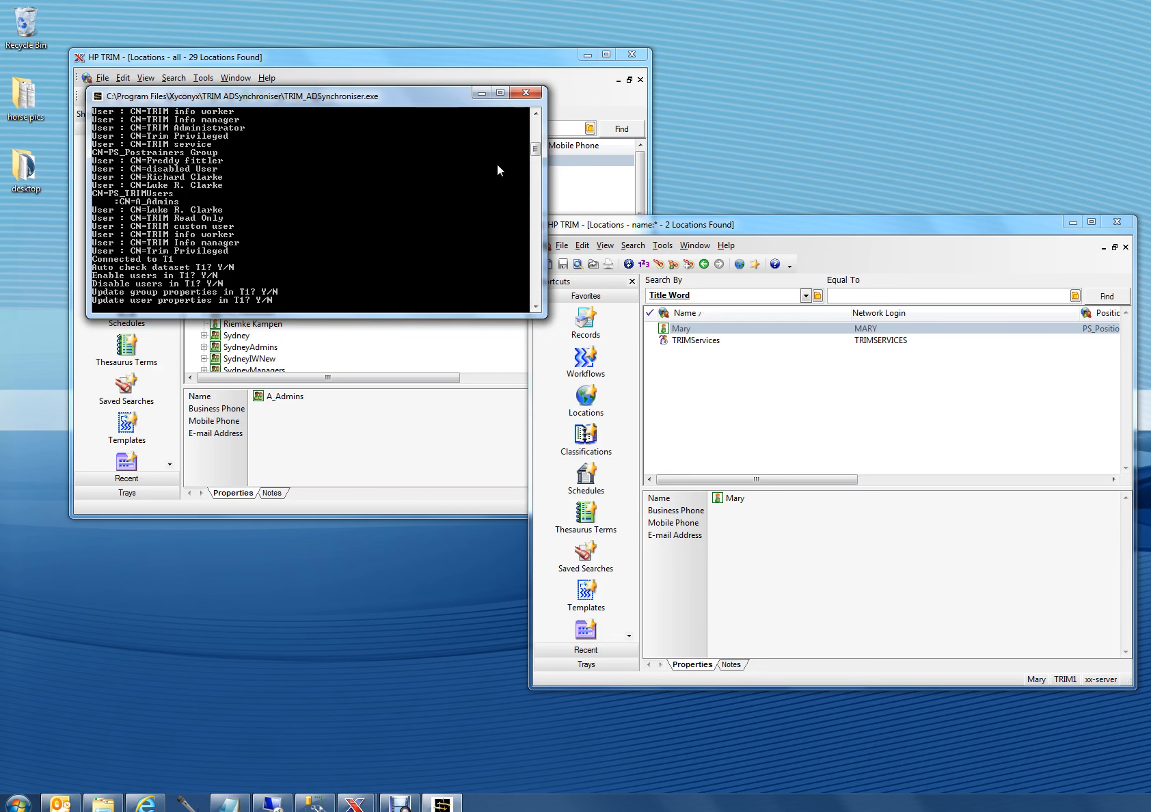
{"action": "left_click", "coordinate": [525, 95]}
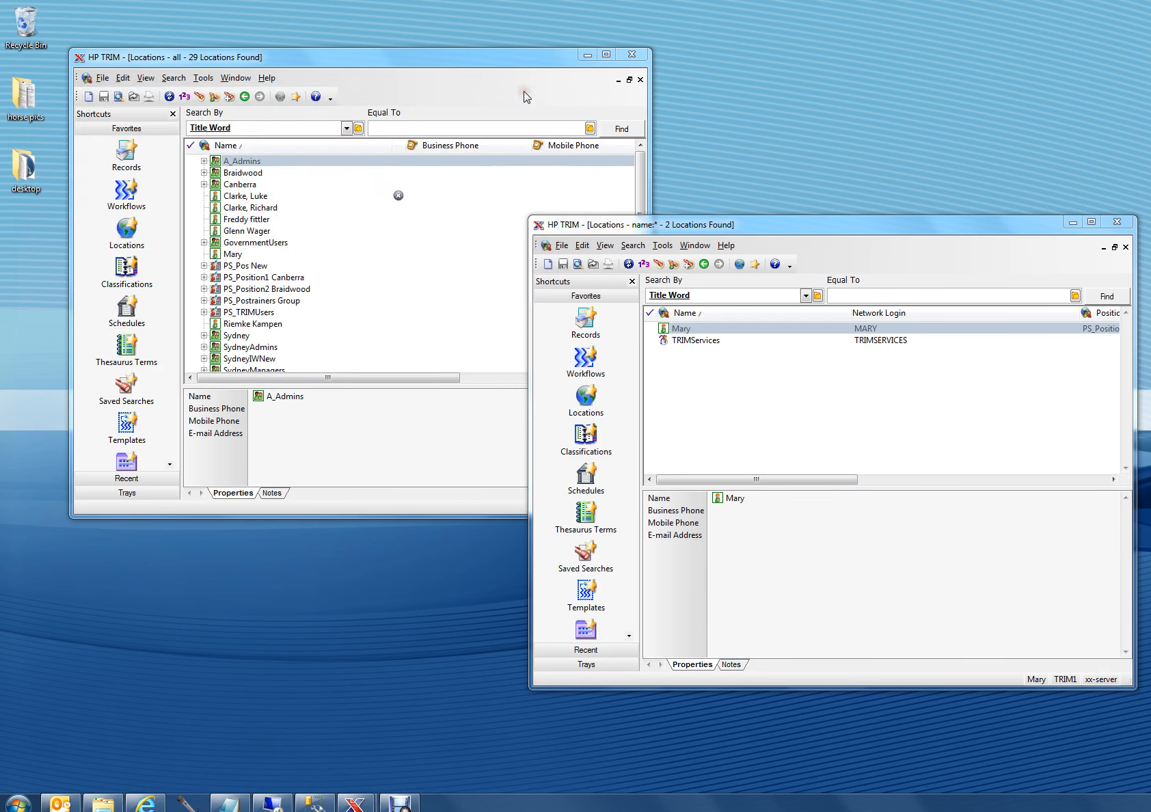
Step: Launch XX Manage Synch and review the Active Directory groups and users in the TRIM1 location tree
{"action": "left_click_drag", "start_coordinate": [627, 226], "coordinate": [625, 221]}
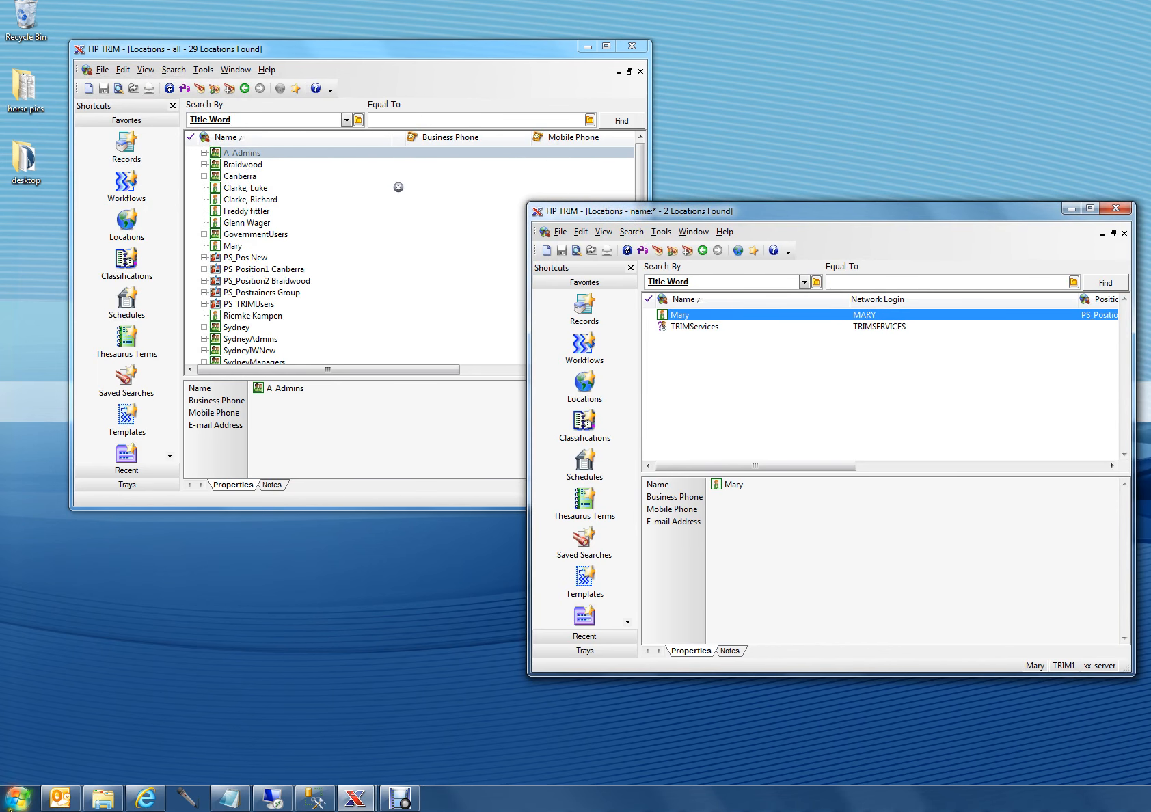
{"action": "left_click", "coordinate": [15, 804]}
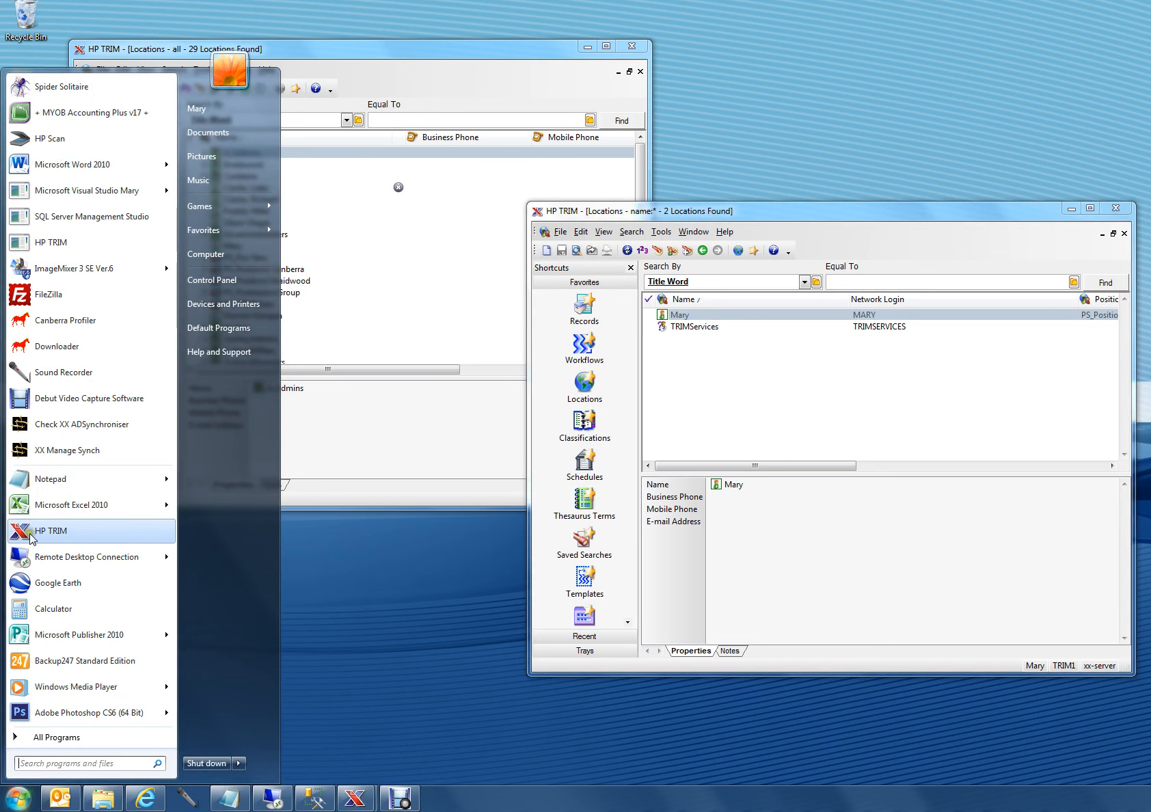
{"action": "left_click", "coordinate": [73, 453]}
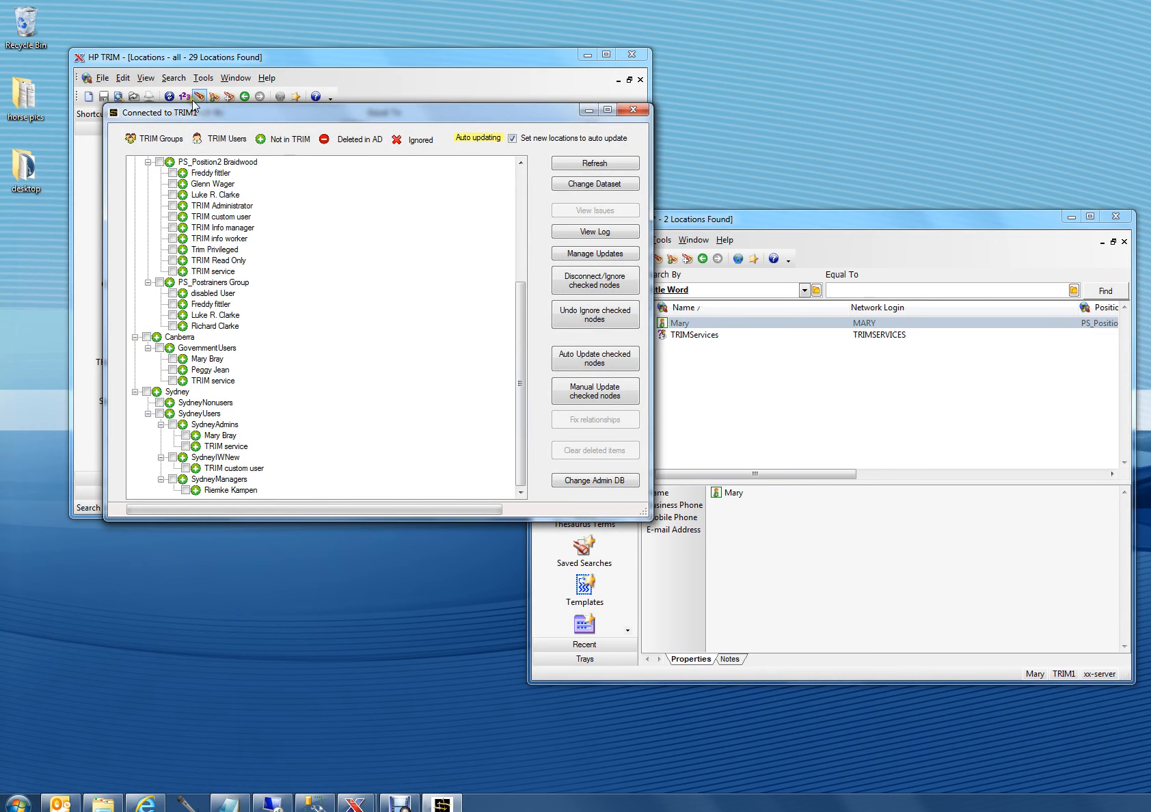
{"action": "left_click_drag", "start_coordinate": [230, 115], "coordinate": [344, 153]}
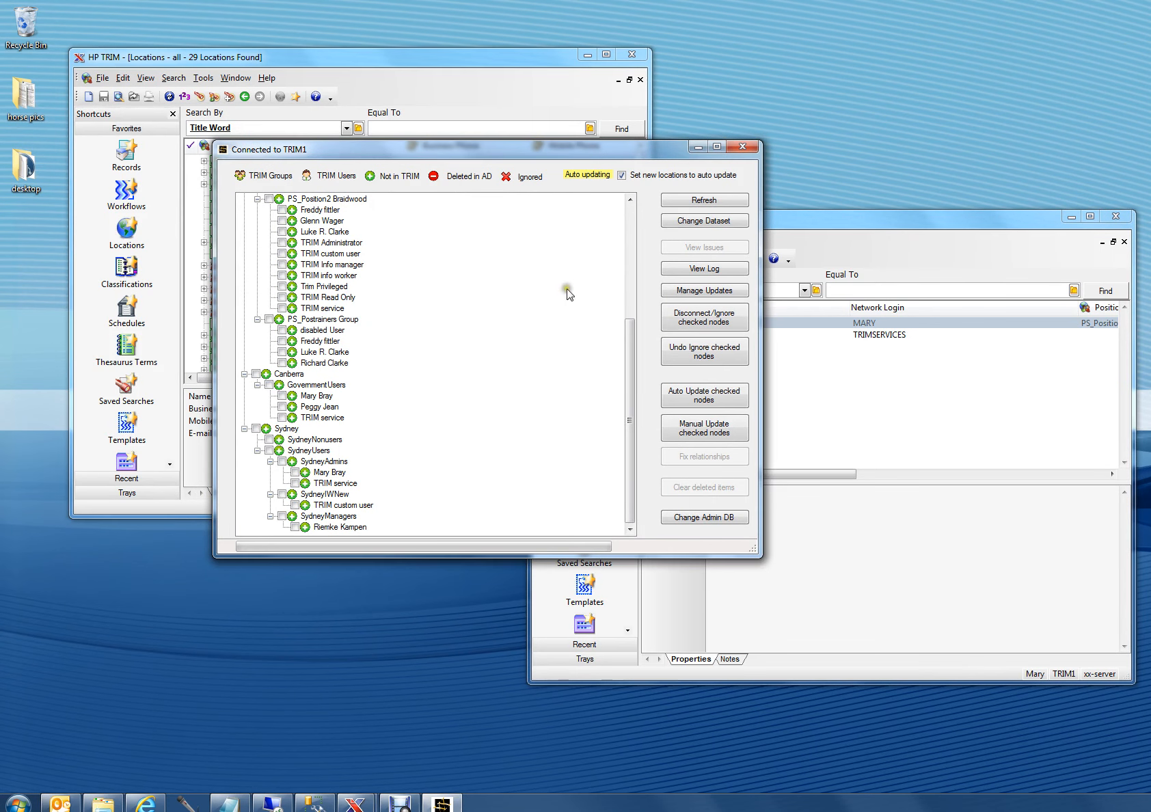
{"action": "left_click_drag", "start_coordinate": [630, 338], "coordinate": [632, 231]}
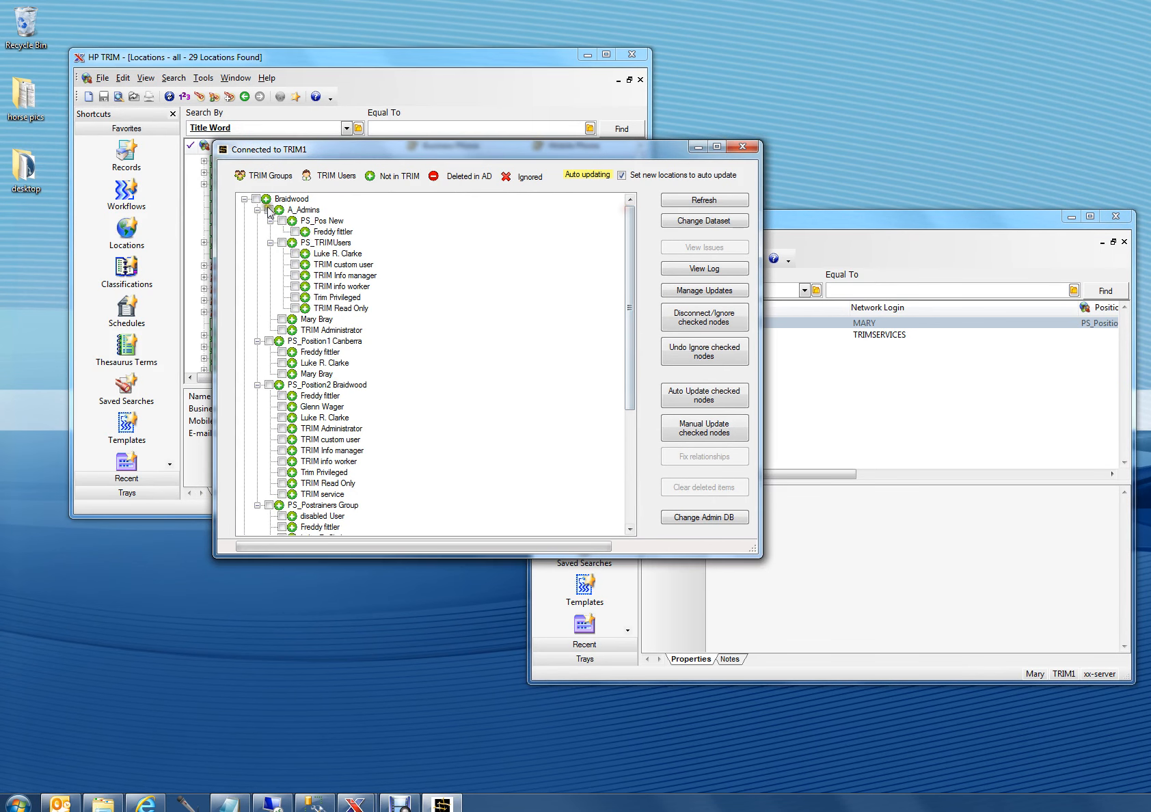
{"action": "left_click", "coordinate": [337, 298]}
{"action": "left_click_drag", "start_coordinate": [634, 332], "coordinate": [623, 300]}
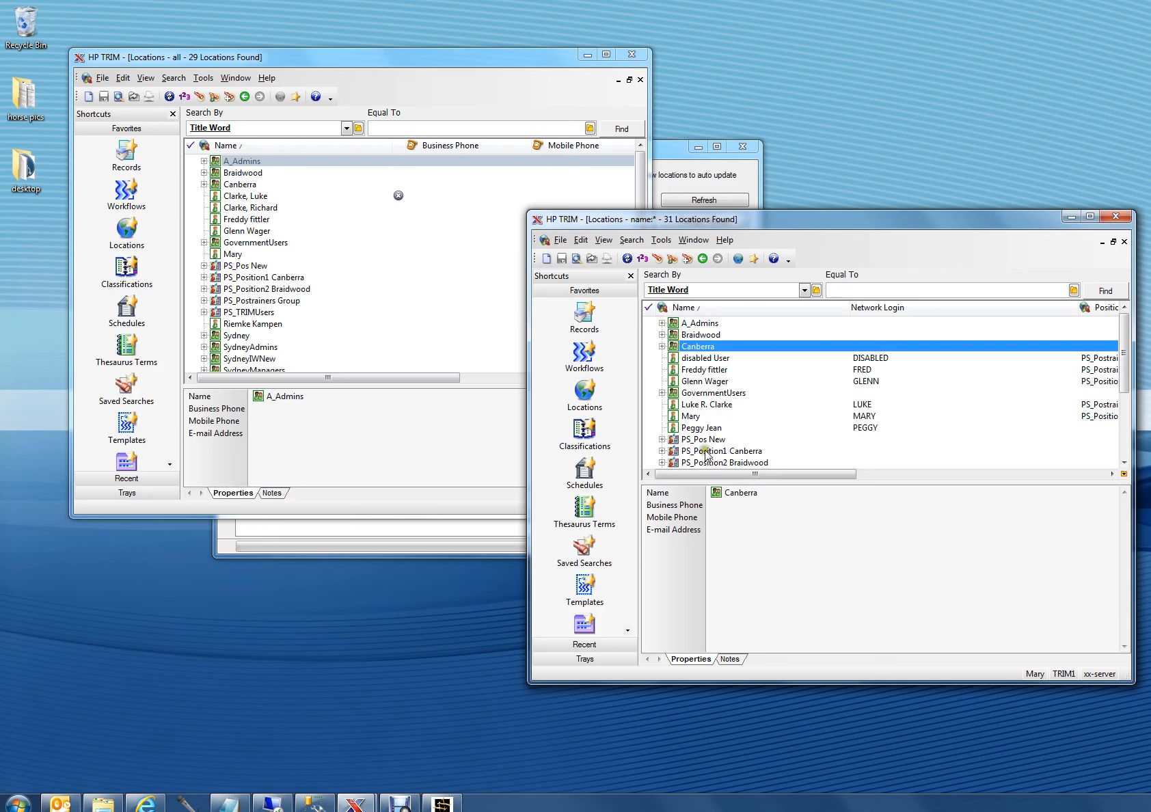
Step: Expand PS_Pos New, GovernmentUsers, Canberra and Braidwood in the TRIM1 location list to inspect their members, and compare with TRIM2
{"action": "left_click", "coordinate": [697, 439]}
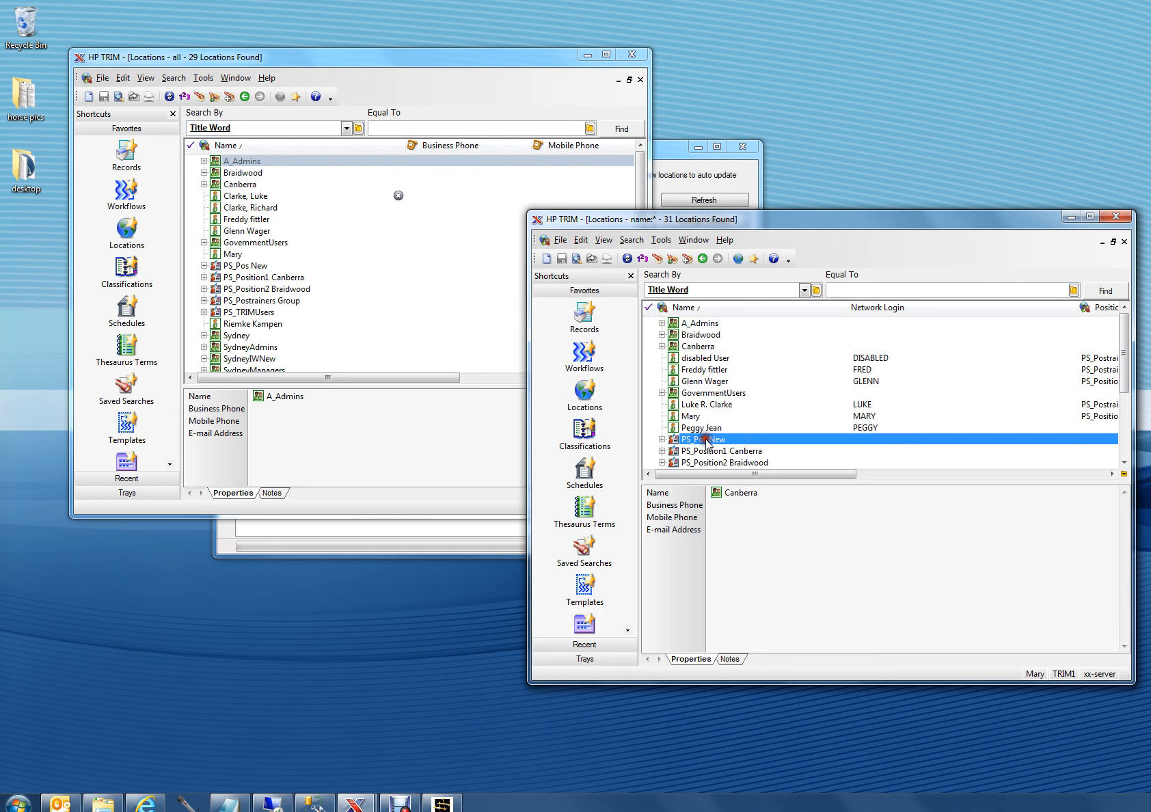
{"action": "left_click", "coordinate": [663, 439]}
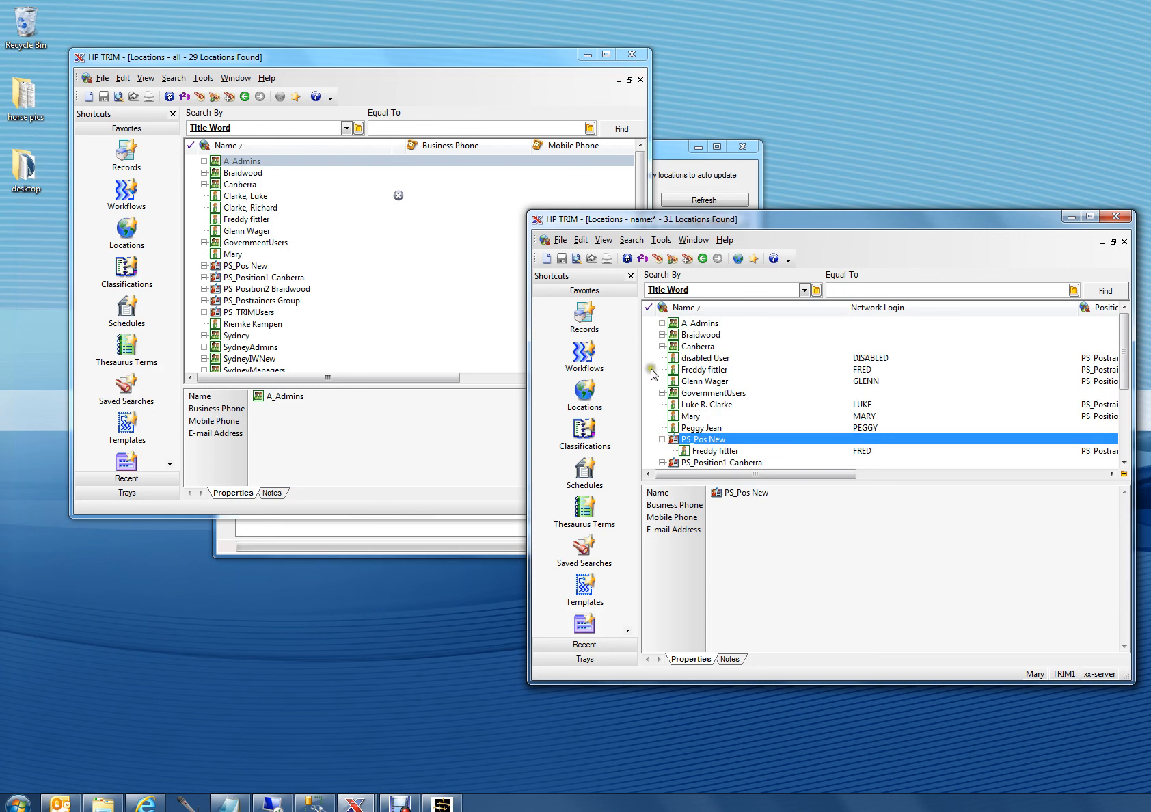
{"action": "left_click", "coordinate": [662, 393]}
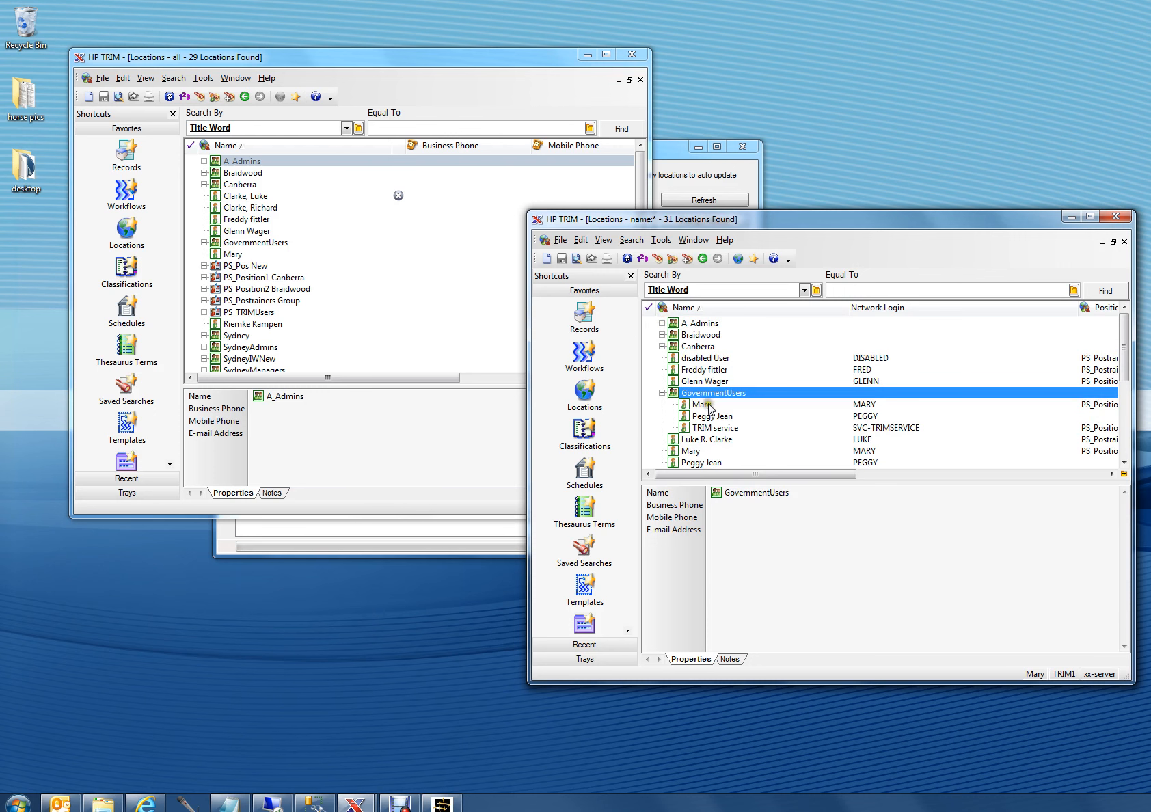
{"action": "left_click", "coordinate": [662, 347]}
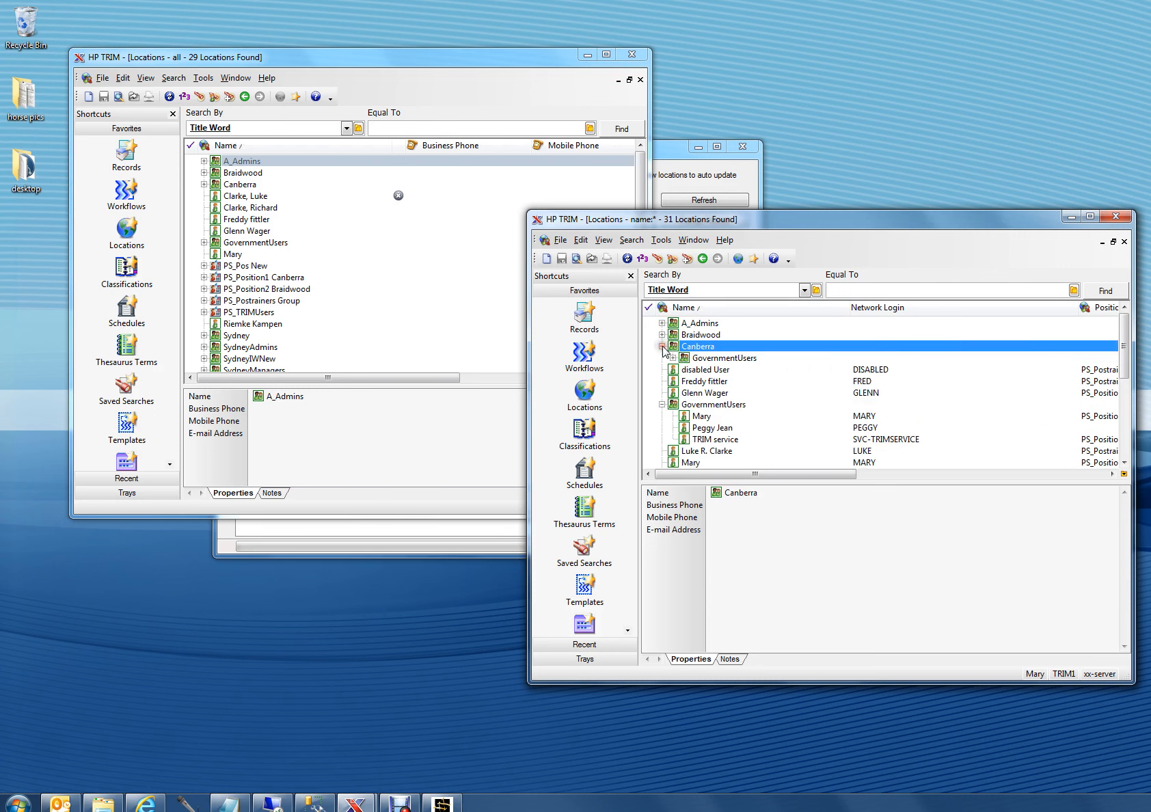
{"action": "left_click", "coordinate": [661, 335]}
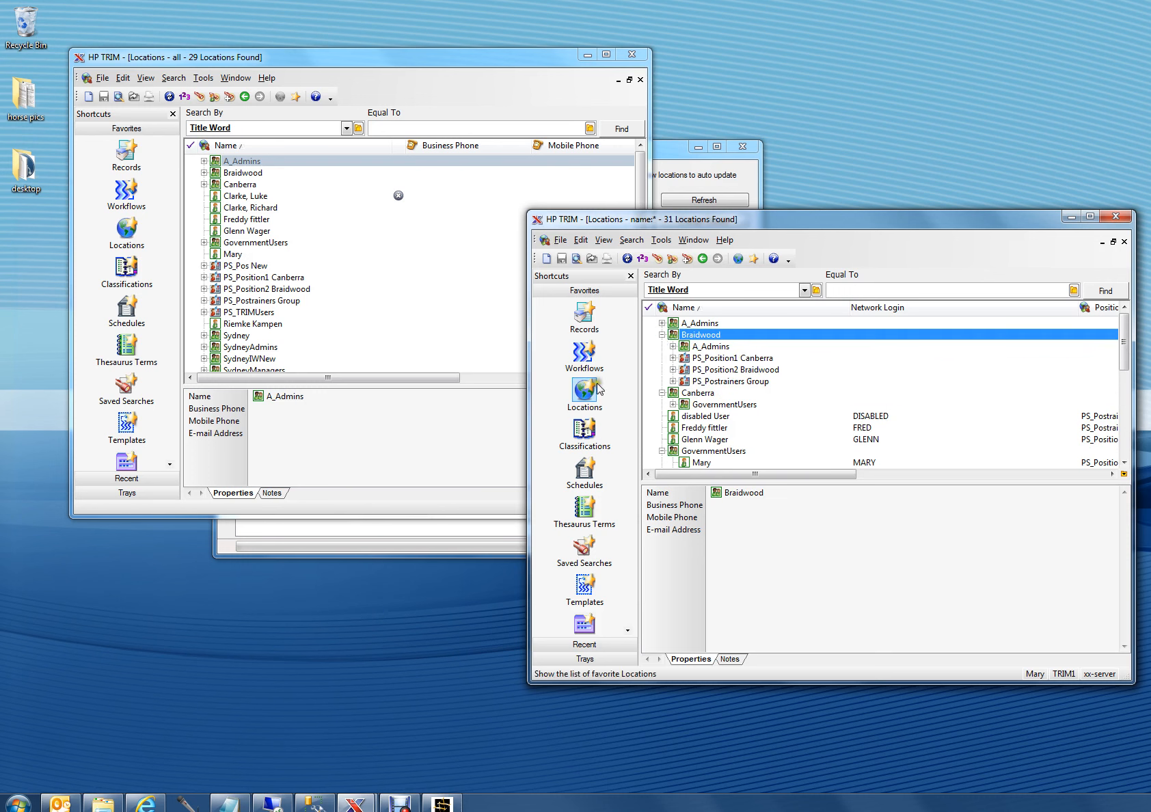
{"action": "left_click", "coordinate": [417, 508]}
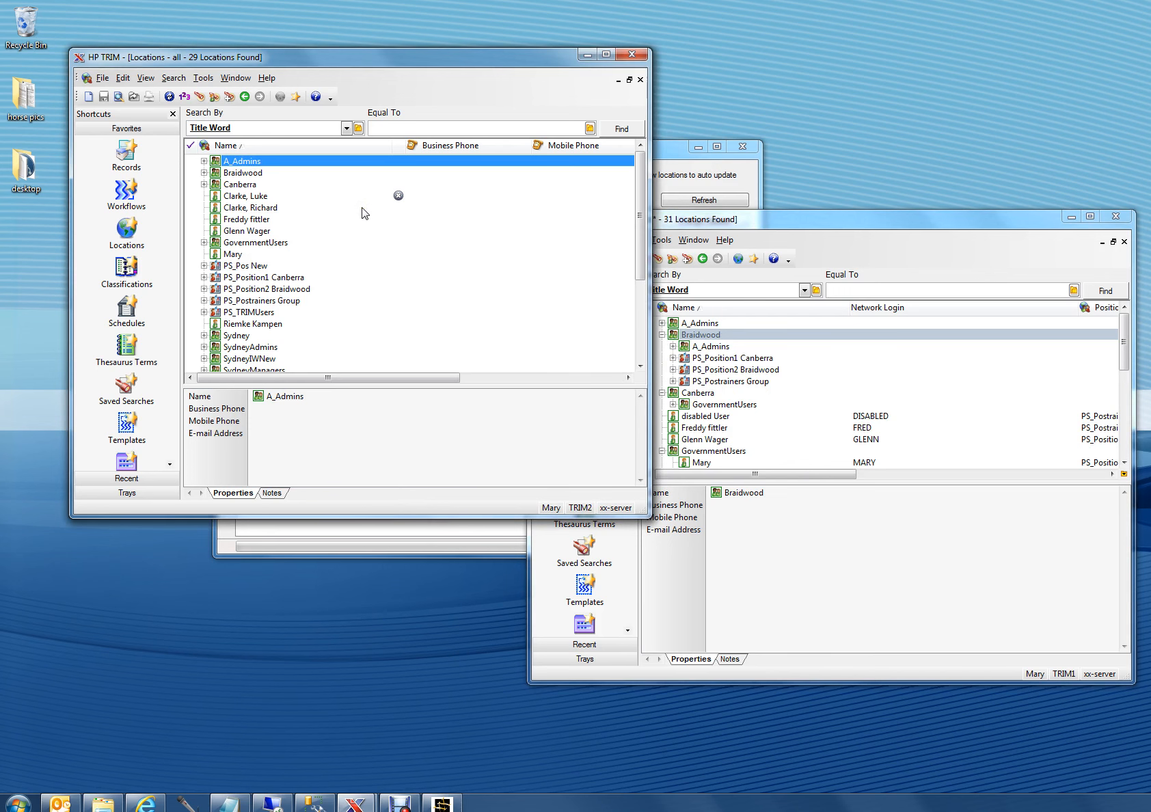
Step: Return to the synchronisation manager and change its connected dataset to trim2
{"action": "left_click", "coordinate": [403, 534]}
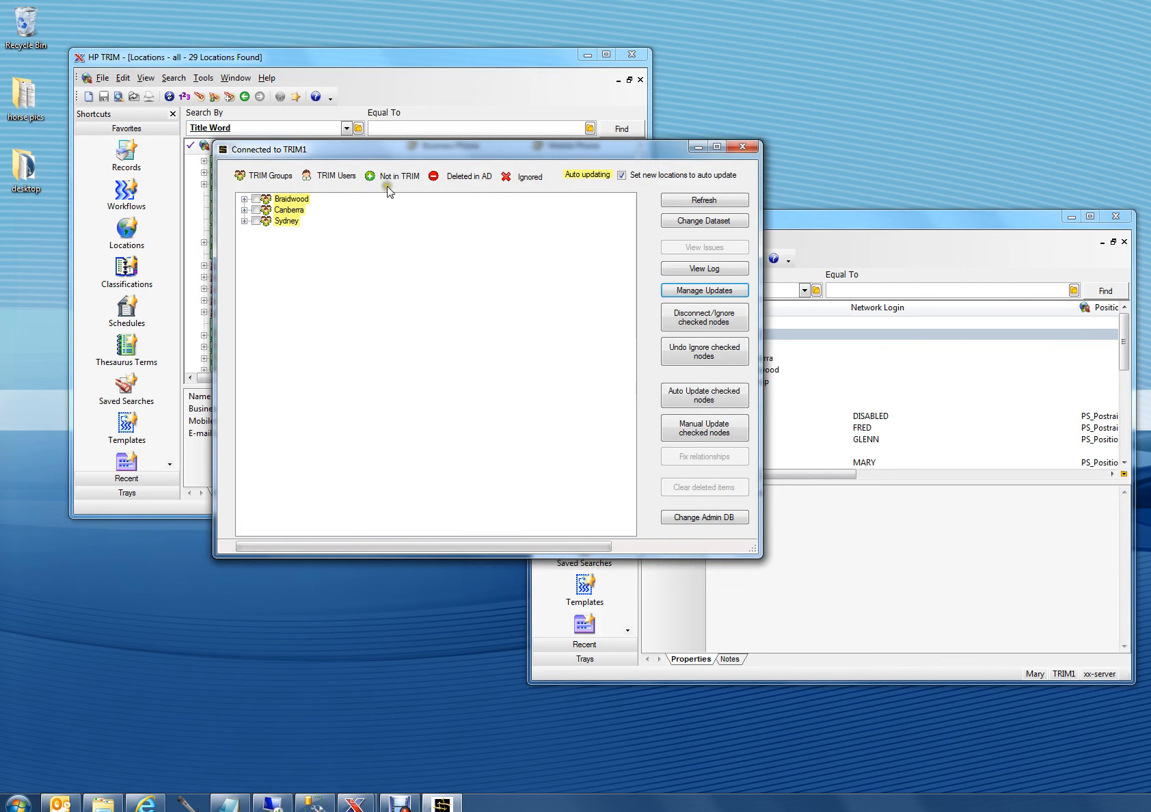
{"action": "left_click", "coordinate": [671, 218]}
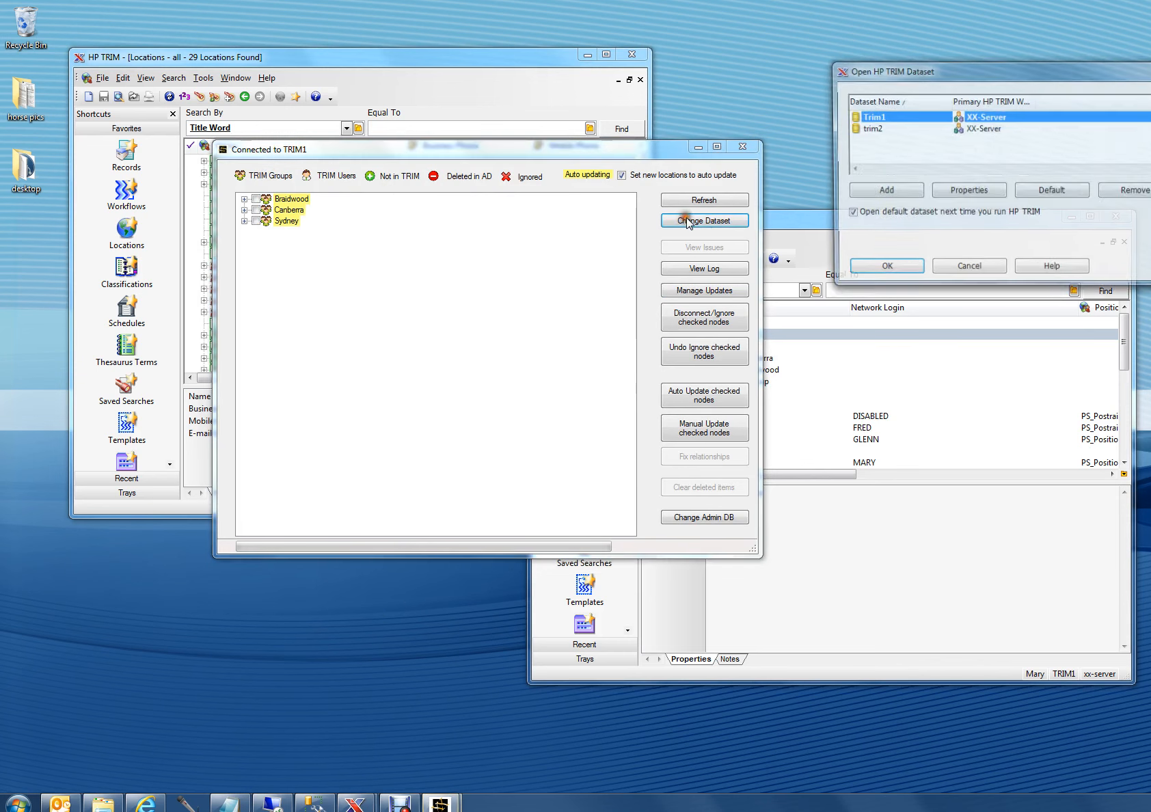
{"action": "double_click", "coordinate": [864, 127]}
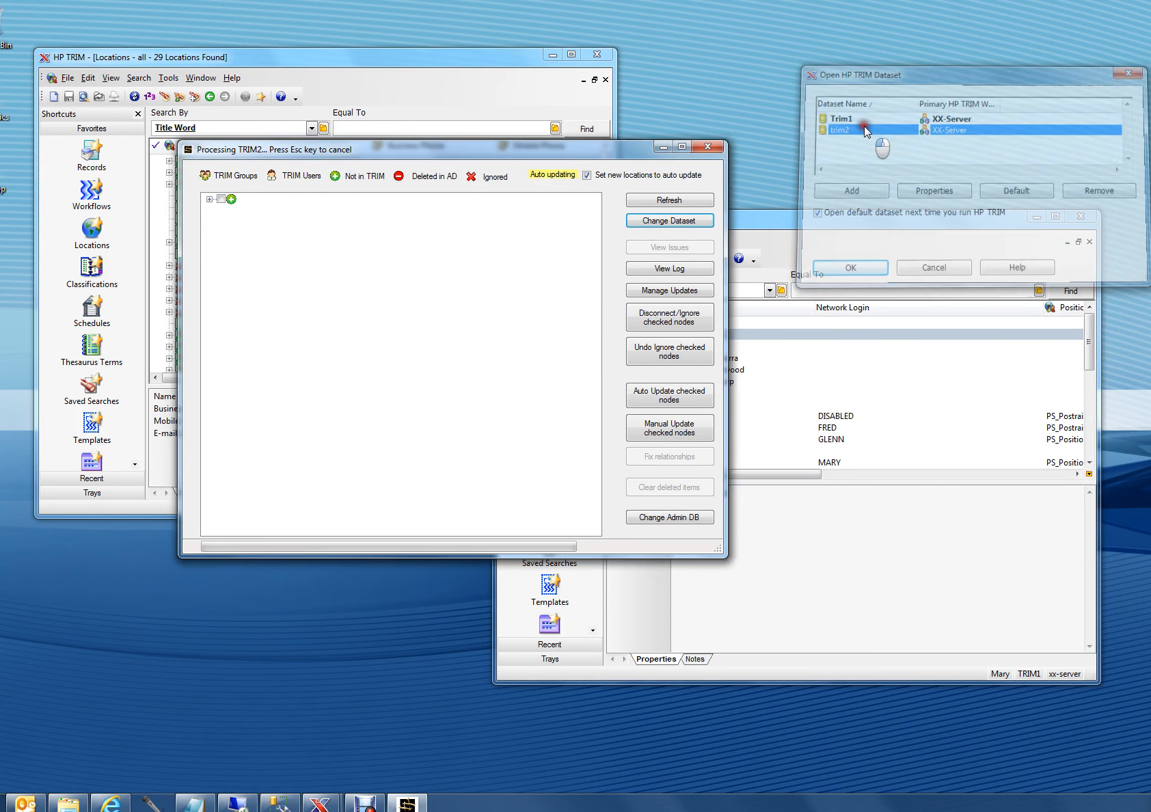
Step: Apply all pending Active Directory updates to the TRIM2 dataset and acknowledge the completion message
{"action": "left_click", "coordinate": [662, 290]}
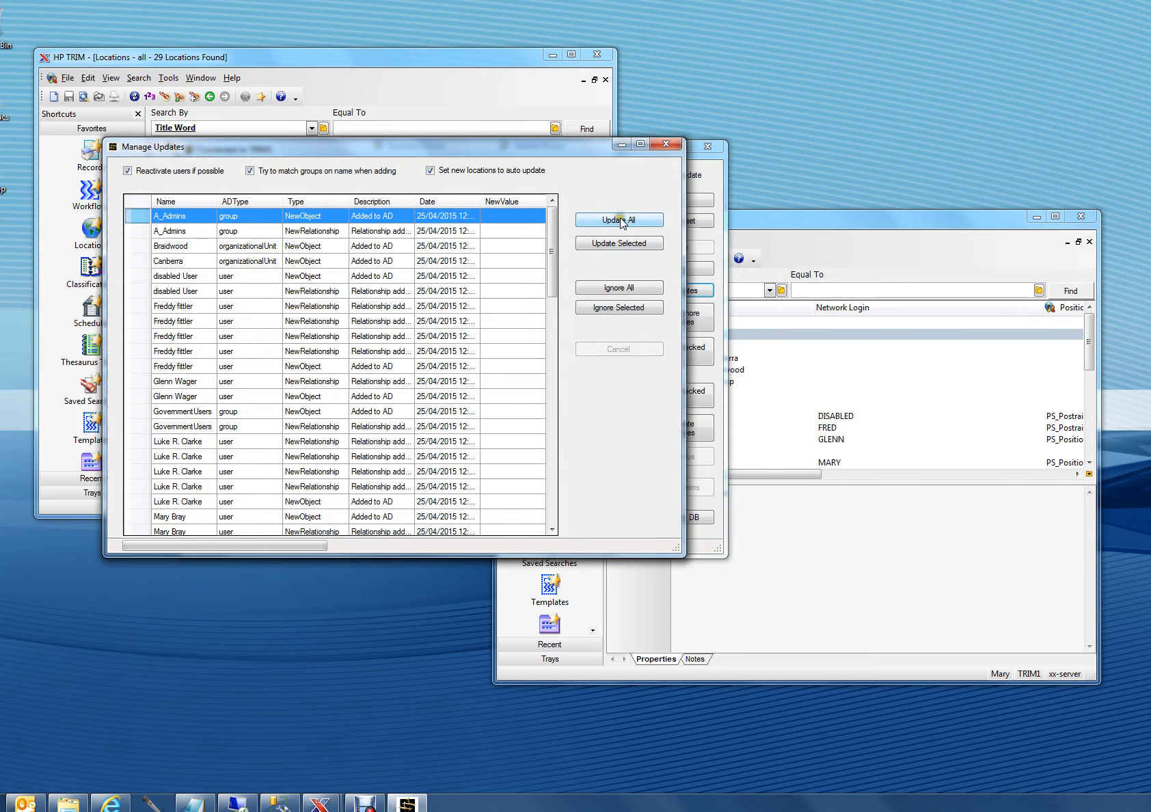
{"action": "left_click", "coordinate": [620, 221]}
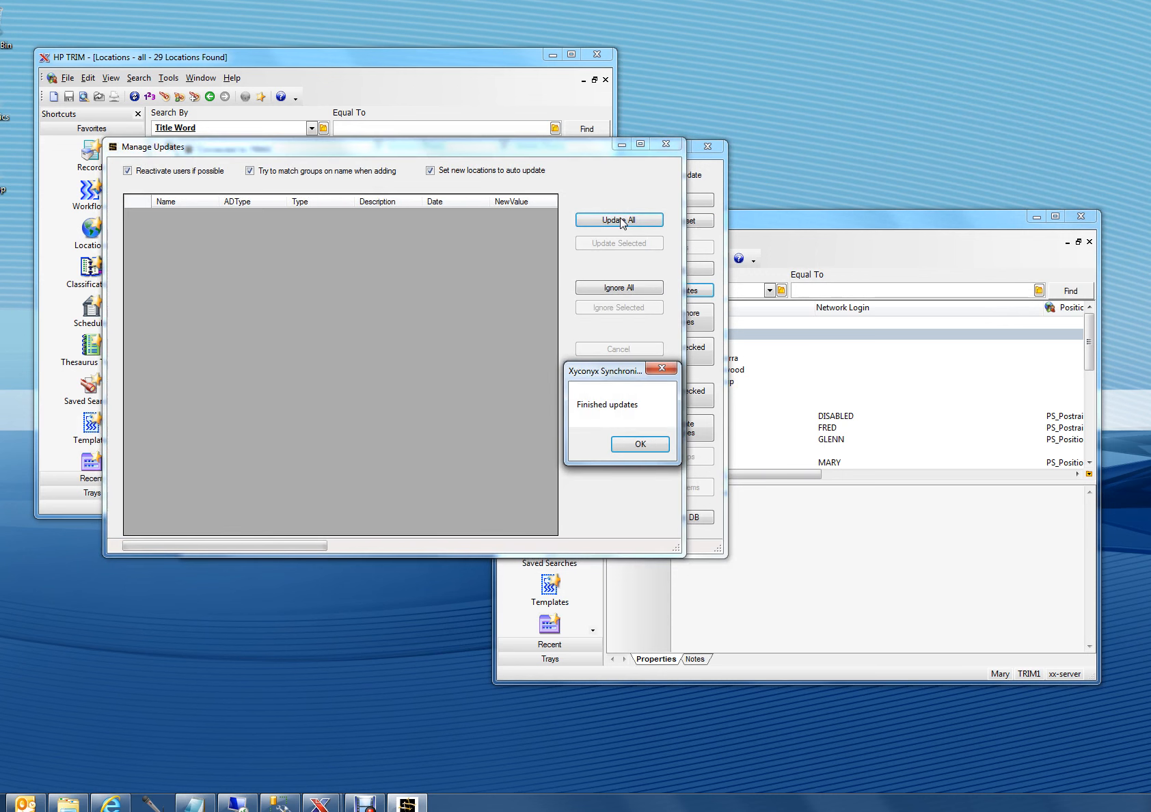
{"action": "left_click", "coordinate": [637, 446]}
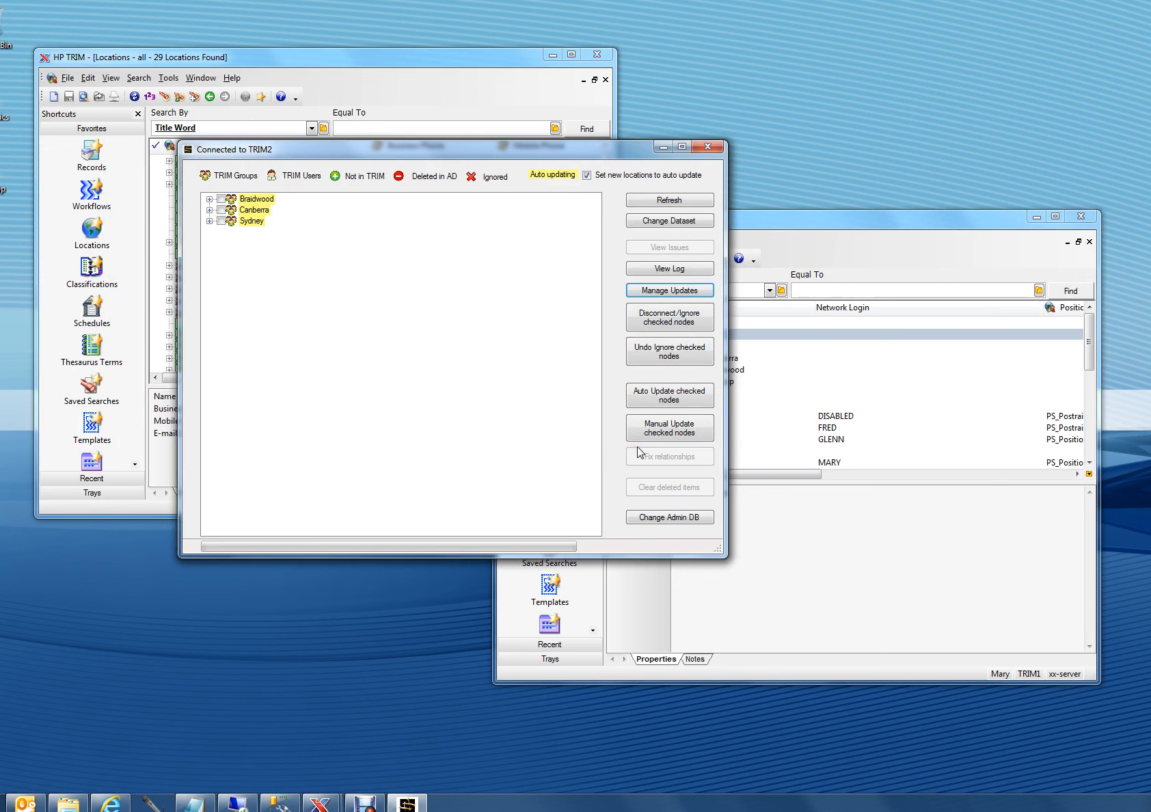
Step: Check the TRIM2 locations and expand the synchronisation tree's Sydney, Canberra and Braidwood branches, including PS_Position2 Braidwood and PS_Position1 Canberra
{"action": "left_click", "coordinate": [407, 56]}
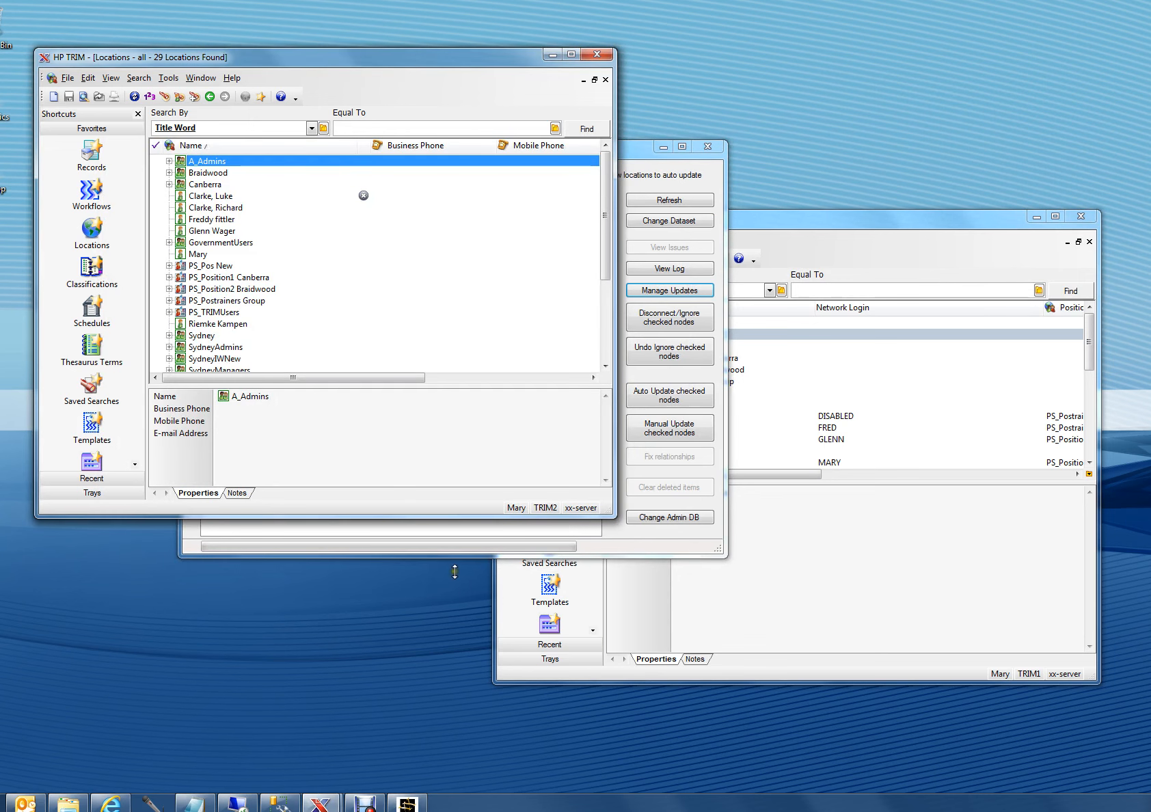
{"action": "left_click", "coordinate": [426, 542]}
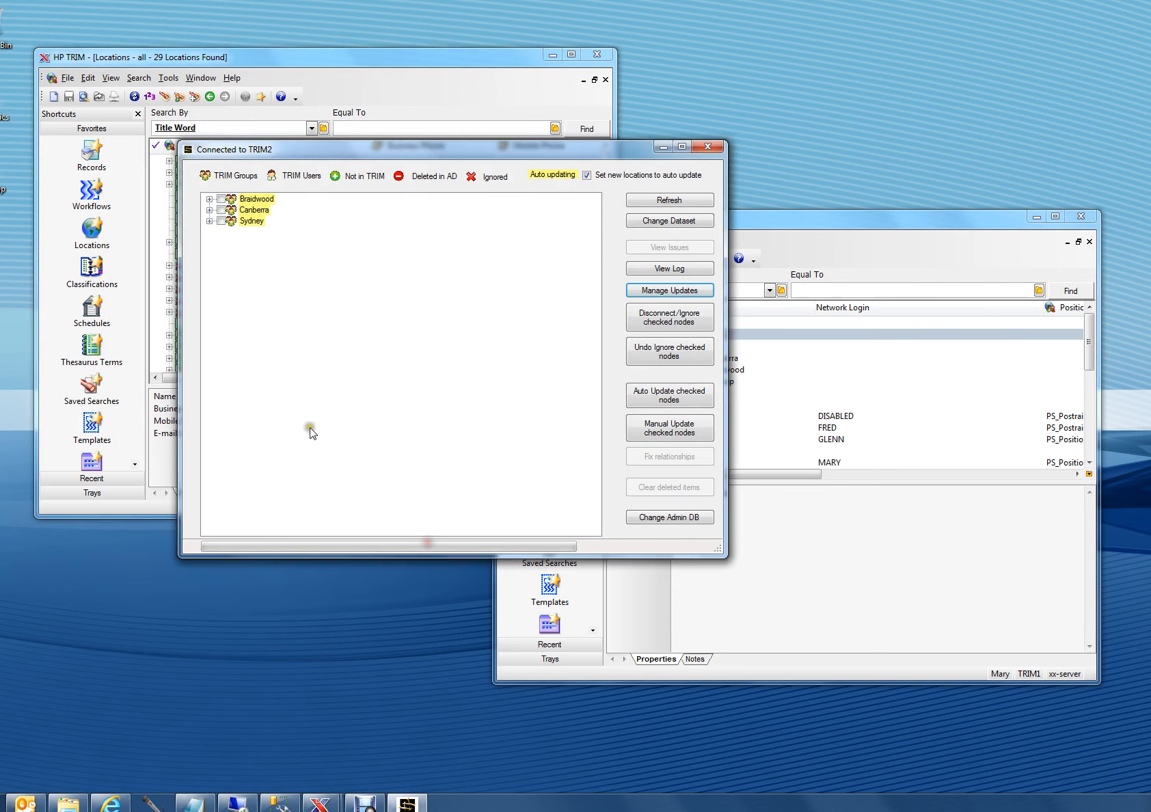
{"action": "left_click", "coordinate": [210, 222]}
{"action": "left_click", "coordinate": [210, 210]}
{"action": "left_click", "coordinate": [211, 199]}
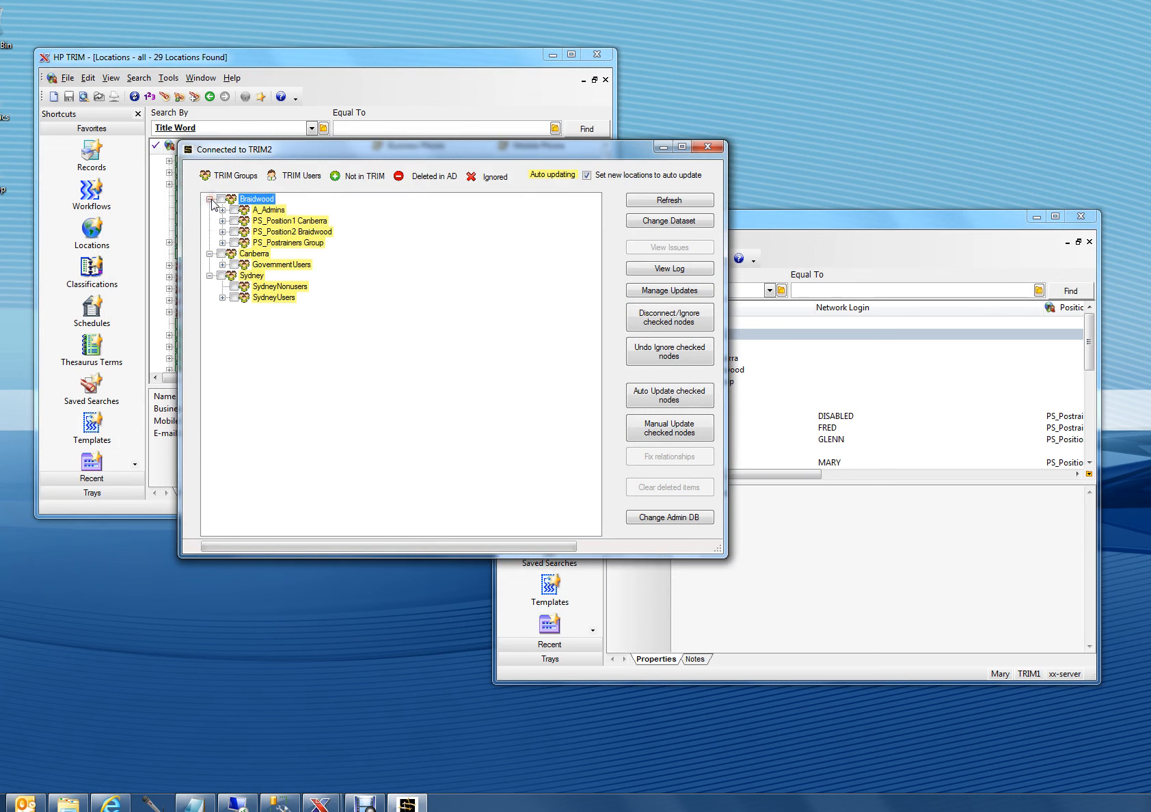
{"action": "left_click", "coordinate": [223, 231]}
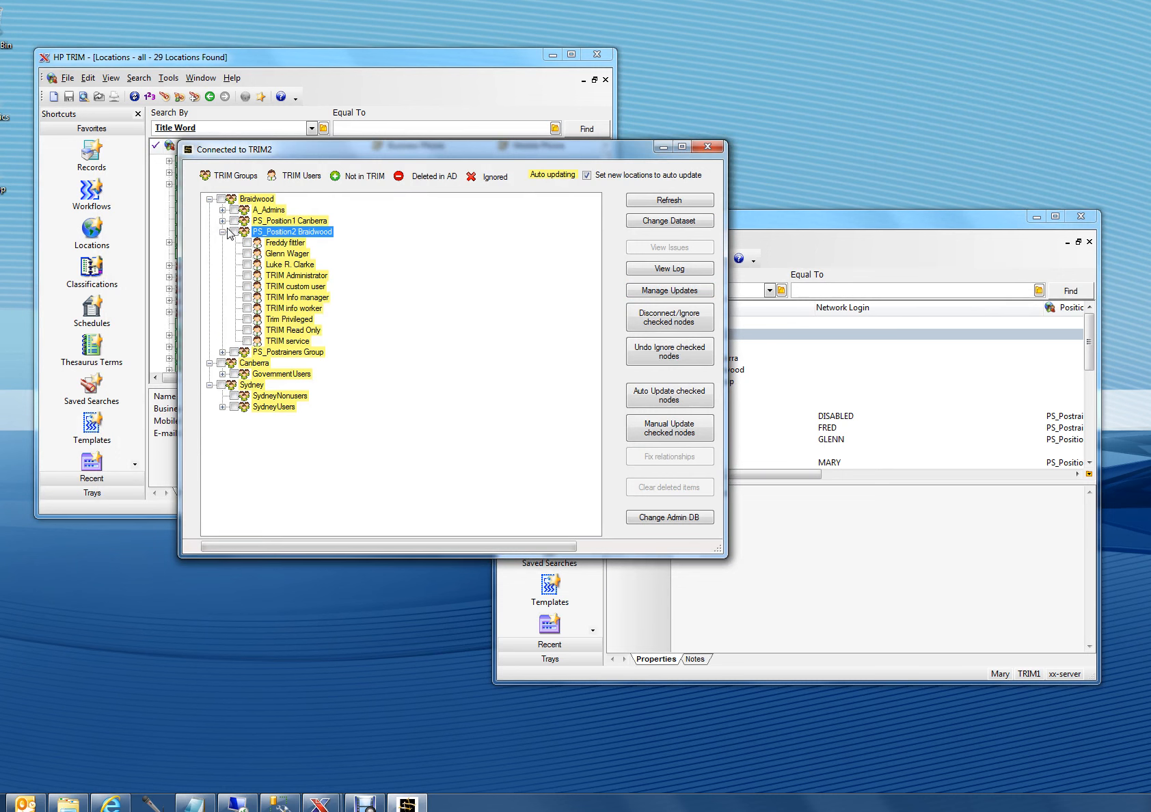
{"action": "left_click", "coordinate": [223, 221]}
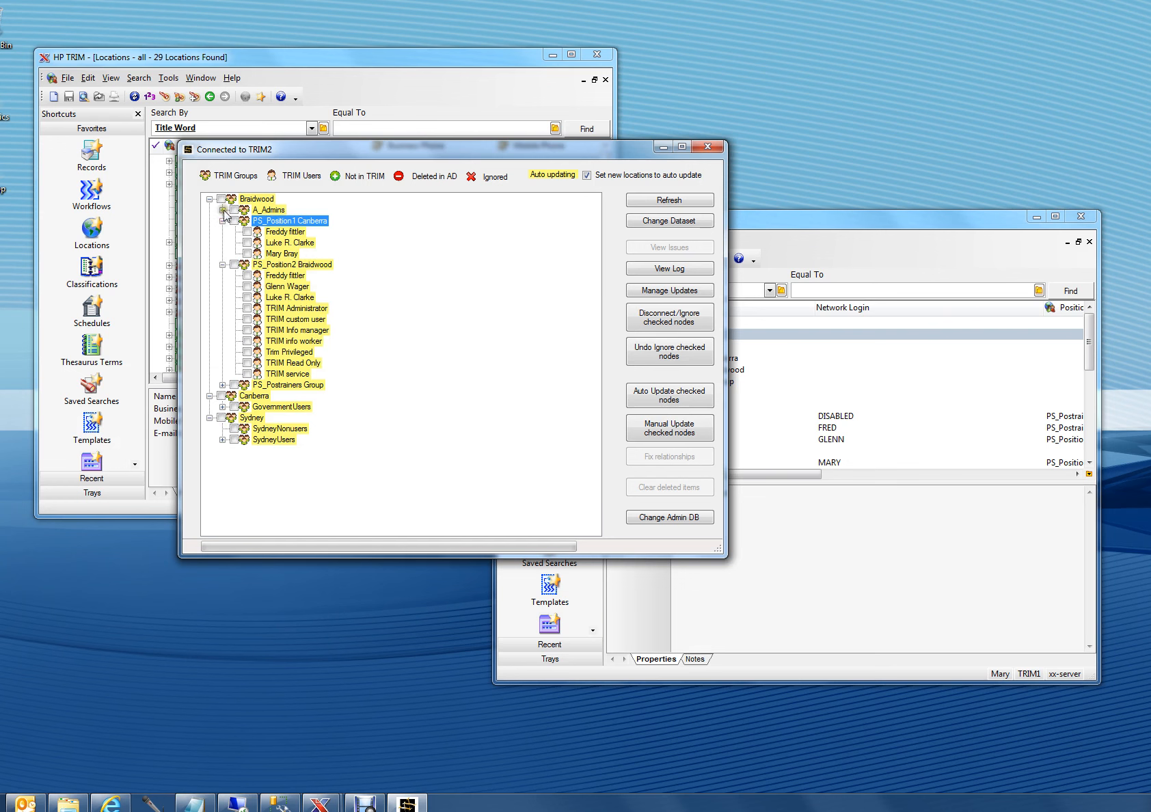